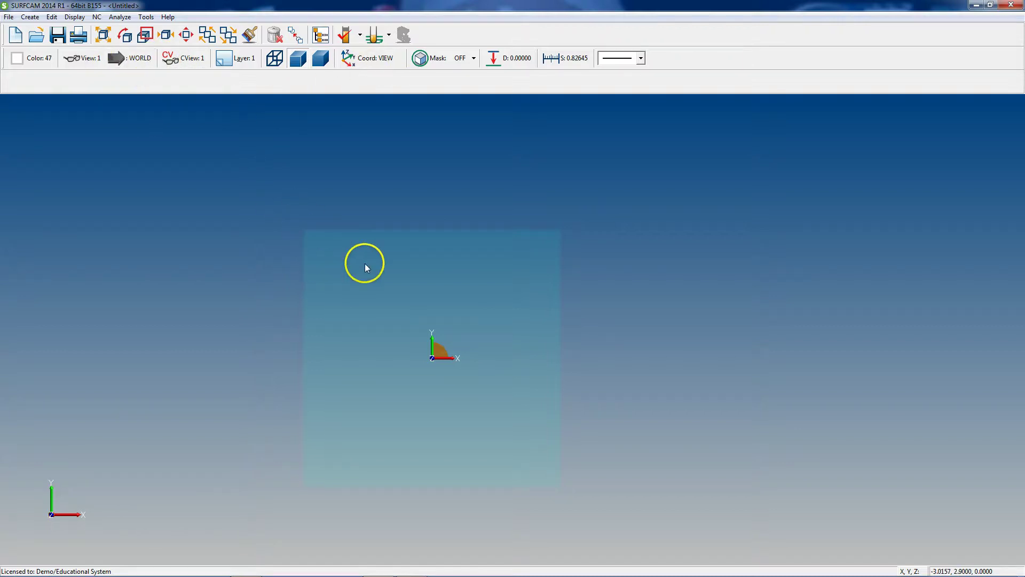
{"action": "left_click", "coordinate": [378, 367]}
{"action": "left_click", "coordinate": [399, 357]}
{"action": "left_click", "coordinate": [395, 373]}
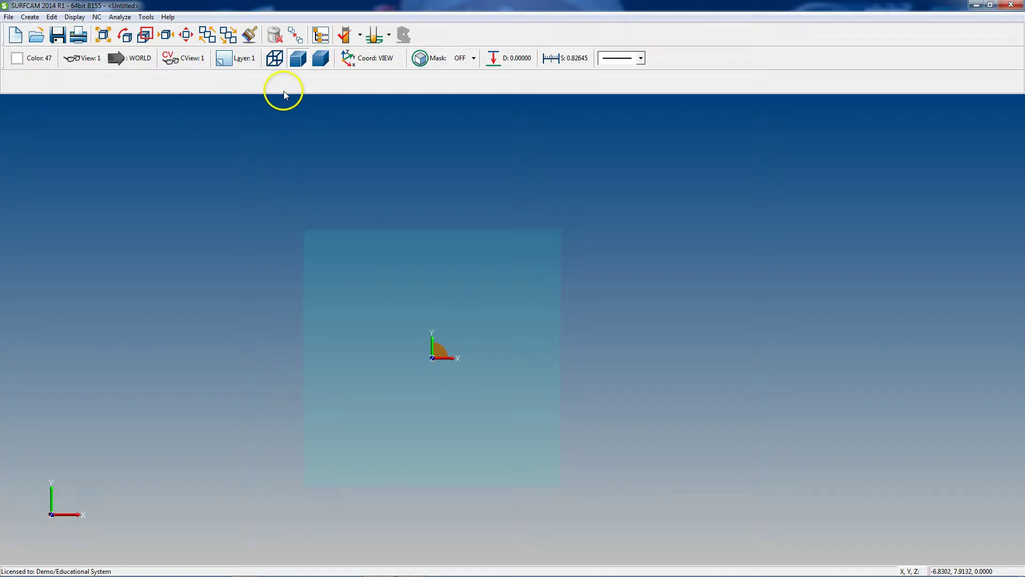
Examine the available unit systems, mill and lathe axis modes, and keyboard and NC toolbar customization choices
{"action": "left_click", "coordinate": [152, 20]}
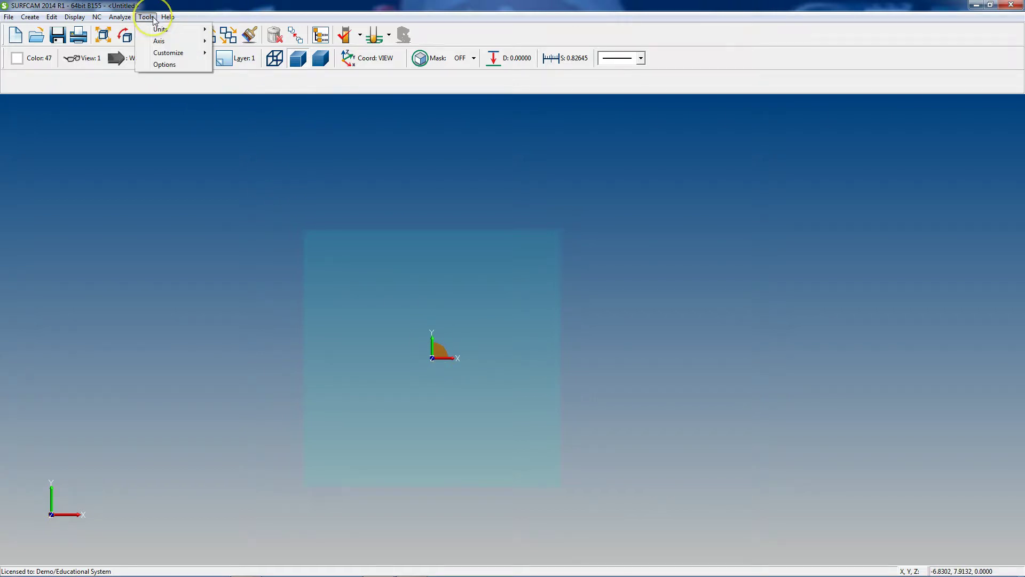
{"action": "mouse_move", "coordinate": [150, 32]}
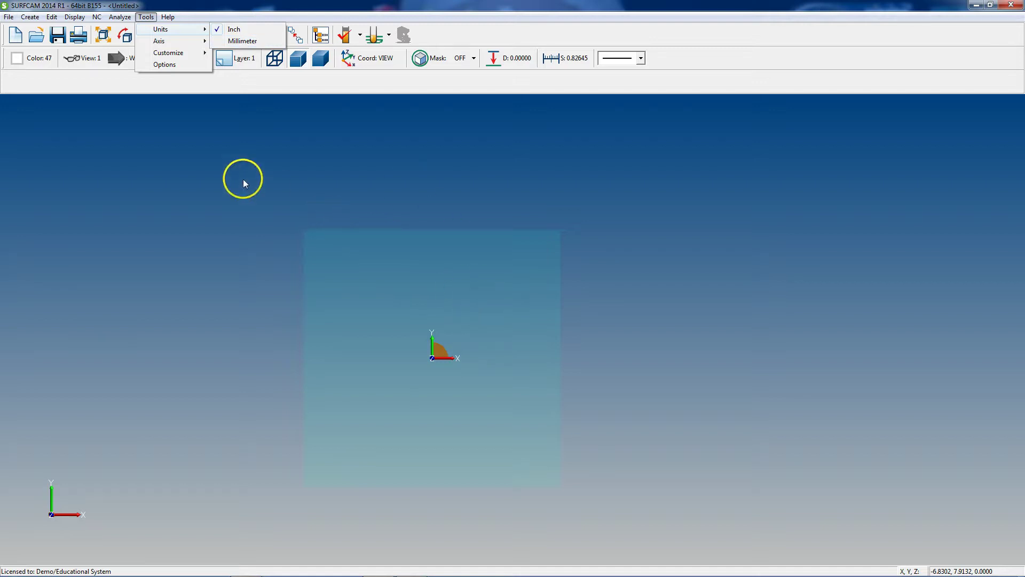
{"action": "left_click", "coordinate": [239, 43]}
{"action": "left_click", "coordinate": [162, 42]}
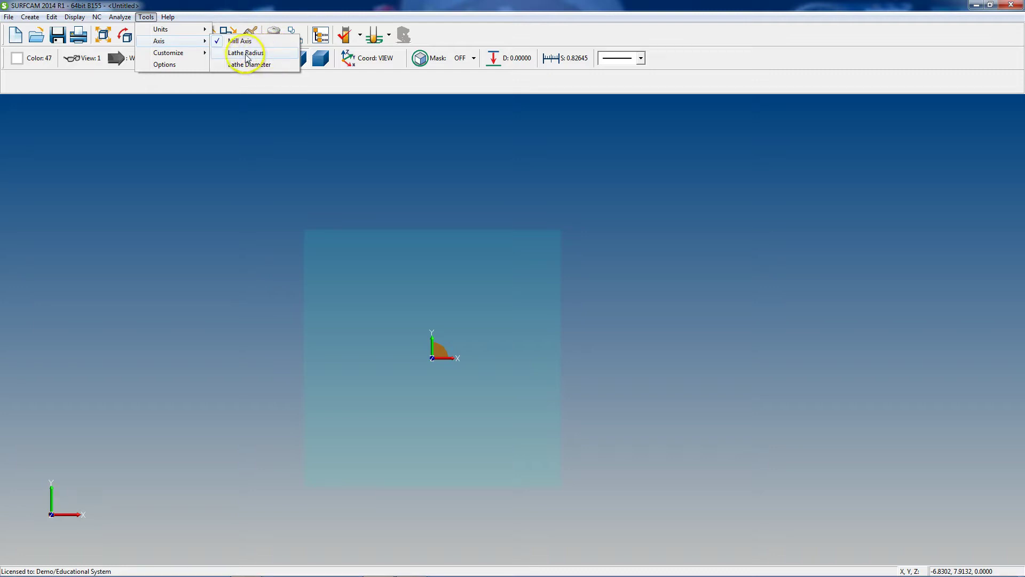
{"action": "mouse_move", "coordinate": [183, 56]}
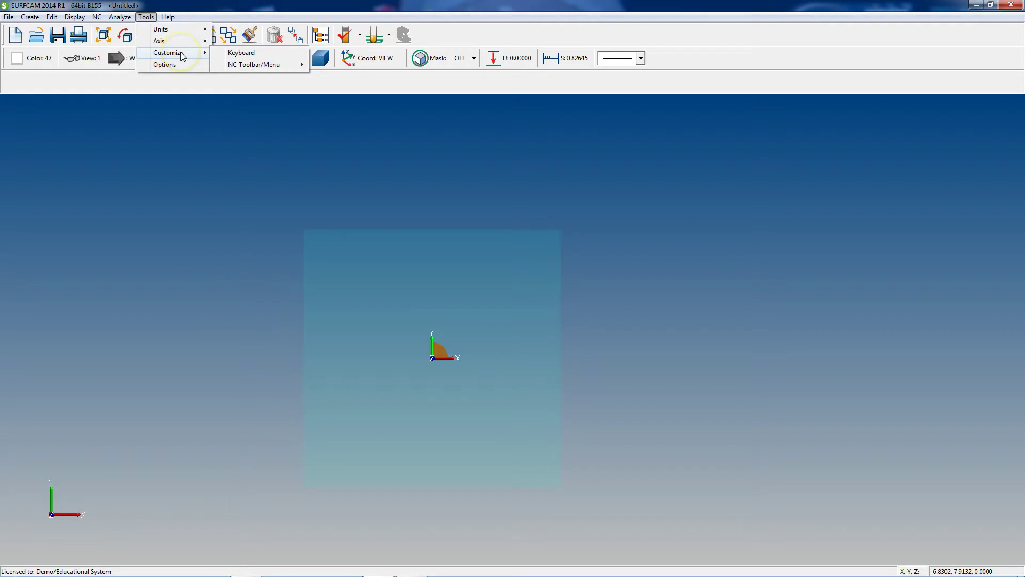
{"action": "mouse_move", "coordinate": [233, 68]}
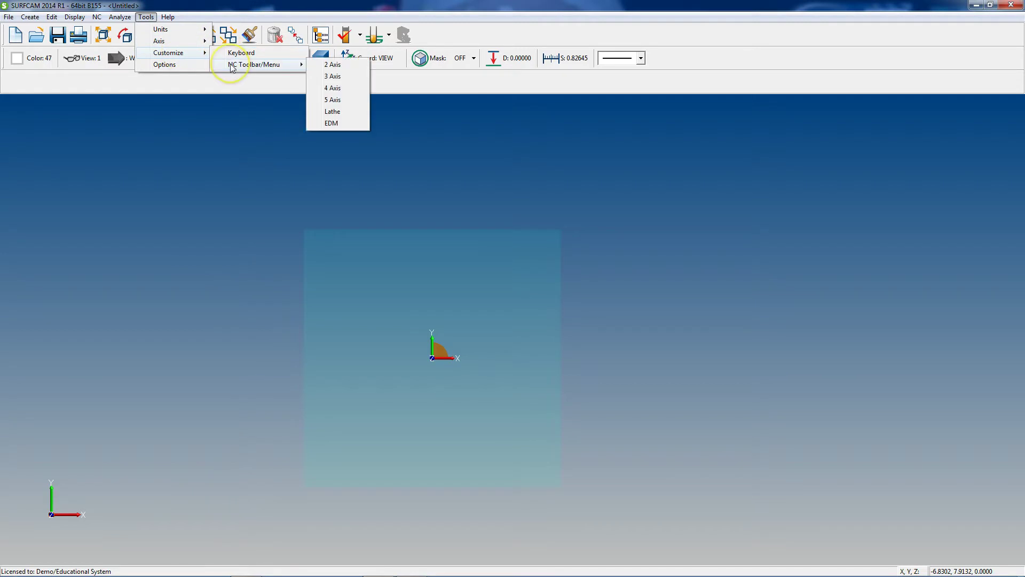
{"action": "left_click", "coordinate": [235, 65]}
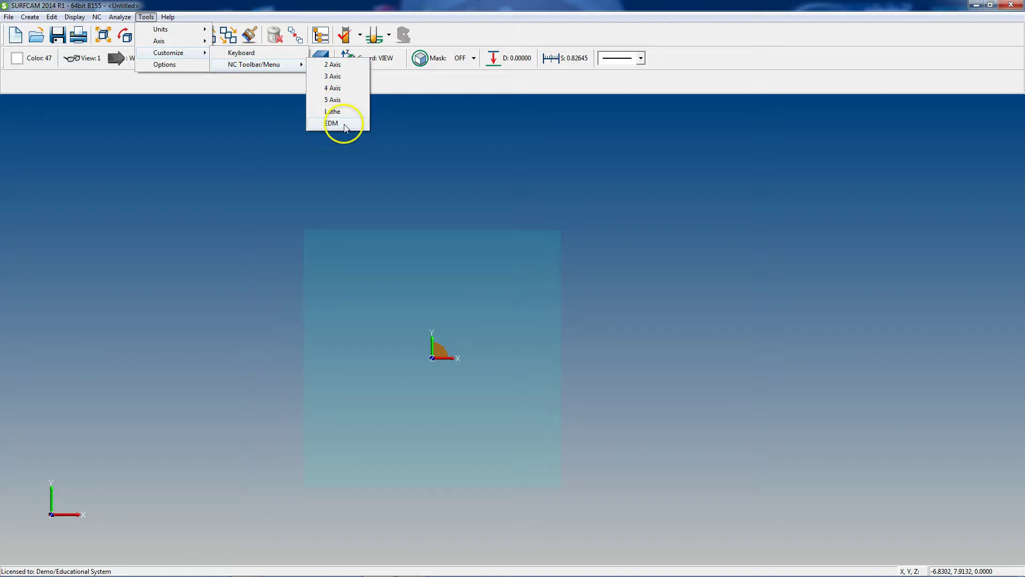
{"action": "left_click", "coordinate": [188, 55]}
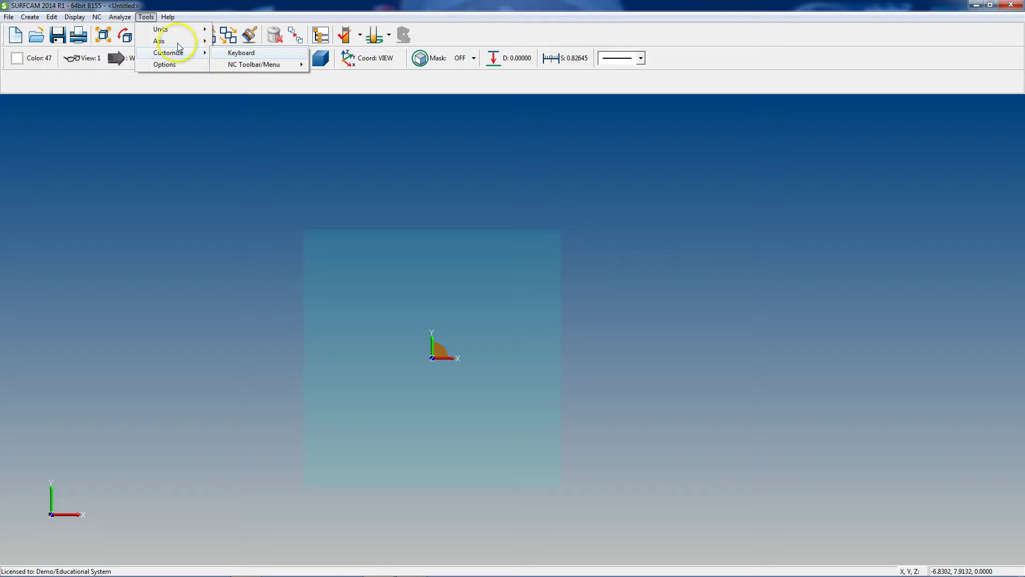
Review the System options for startup, memory, tolerances, input device and paths
{"action": "left_click", "coordinate": [163, 64]}
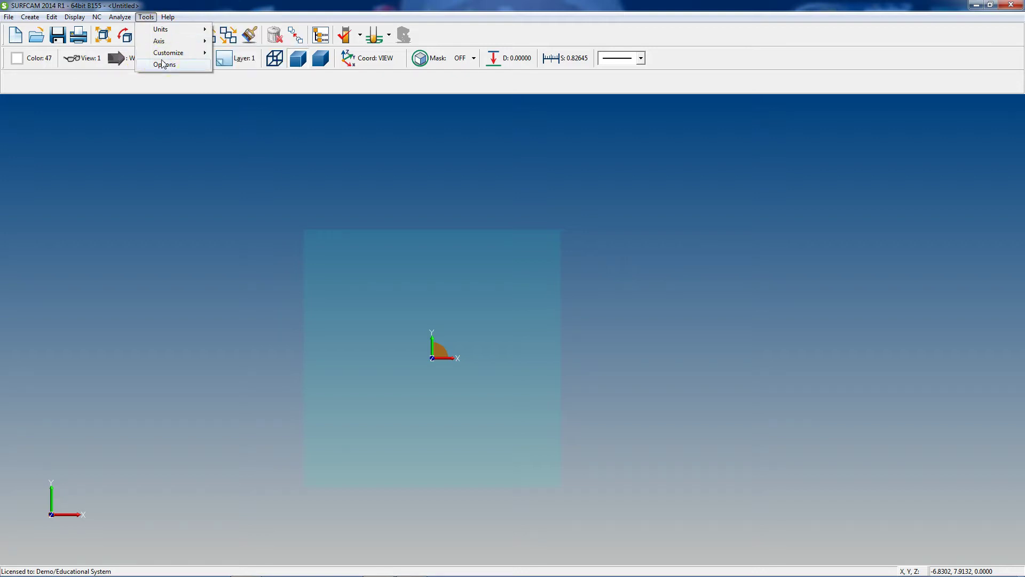
{"action": "left_click", "coordinate": [163, 64]}
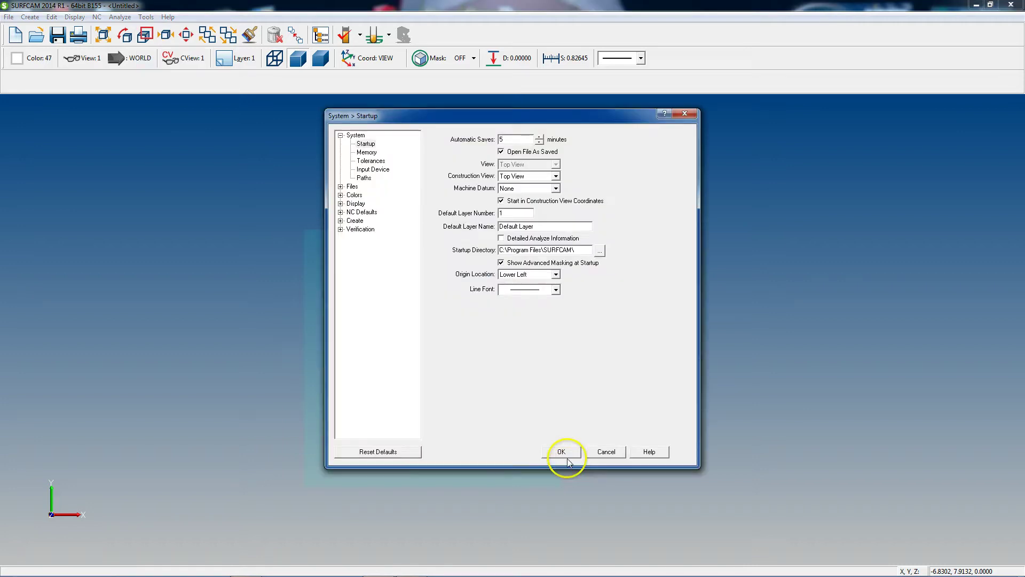
{"action": "left_click", "coordinate": [367, 152]}
{"action": "left_click", "coordinate": [376, 161]}
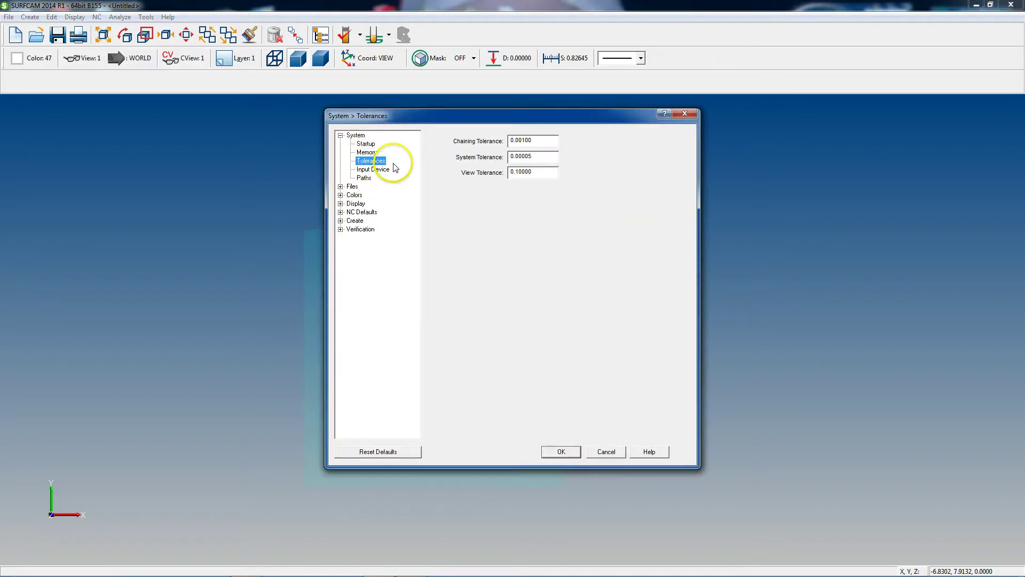
{"action": "left_click", "coordinate": [374, 170]}
{"action": "left_click", "coordinate": [364, 178]}
{"action": "left_click", "coordinate": [366, 145]}
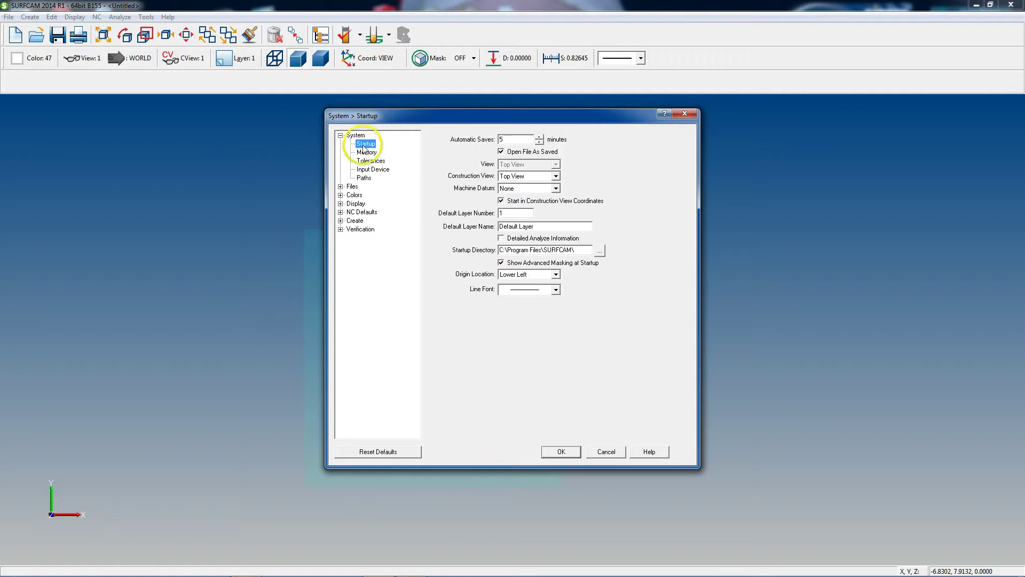
{"action": "left_click", "coordinate": [366, 152]}
{"action": "left_click", "coordinate": [371, 161]}
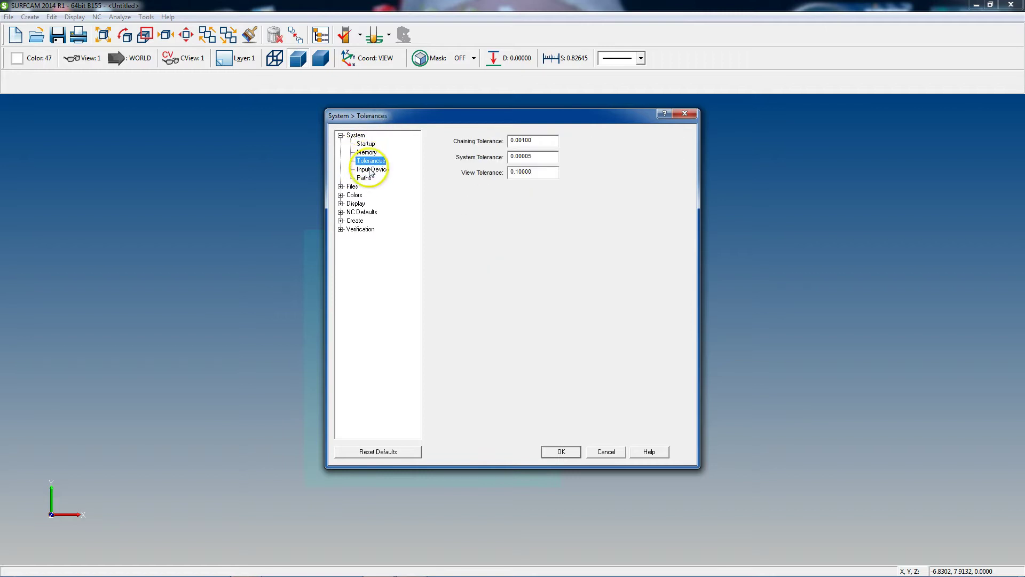
{"action": "left_click", "coordinate": [373, 169]}
Examine the Files, Colors, Display, NC Defaults, Create and Verification option categories, return to the Startup settings and close the options
{"action": "left_click", "coordinate": [340, 186]}
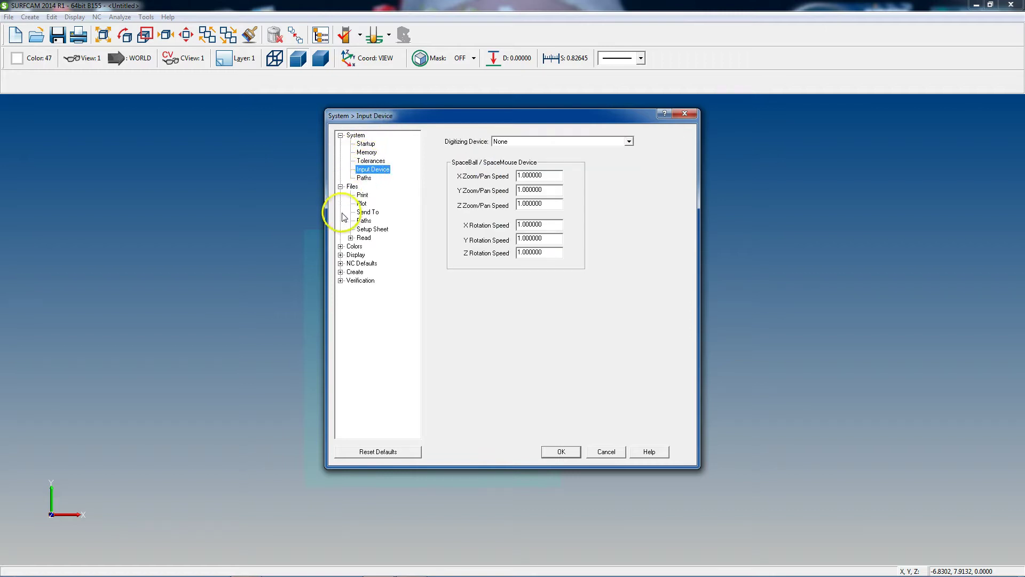
{"action": "left_click", "coordinate": [341, 246]}
{"action": "left_click", "coordinate": [340, 272]}
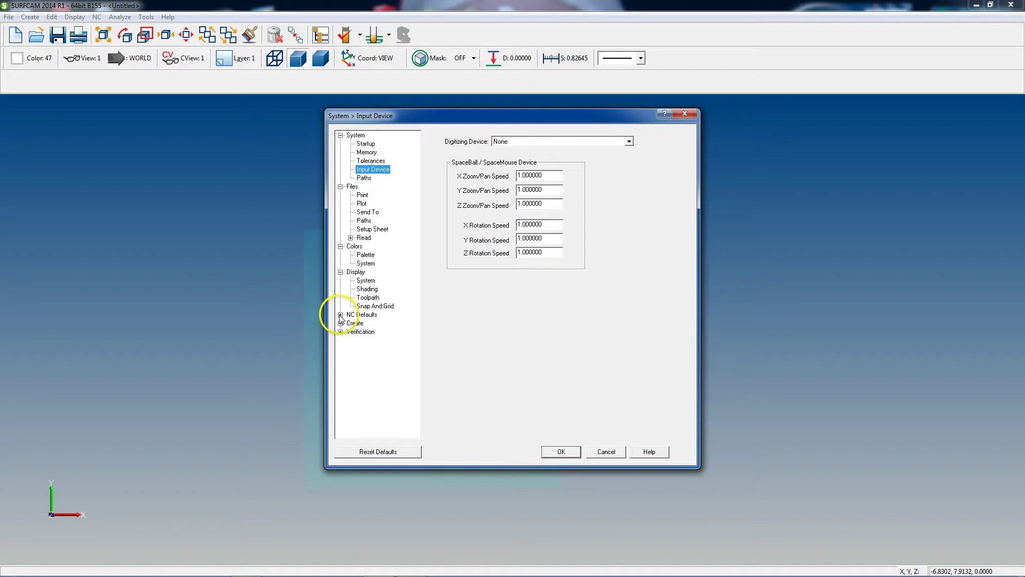
{"action": "left_click", "coordinate": [340, 315]}
{"action": "left_click", "coordinate": [340, 417]}
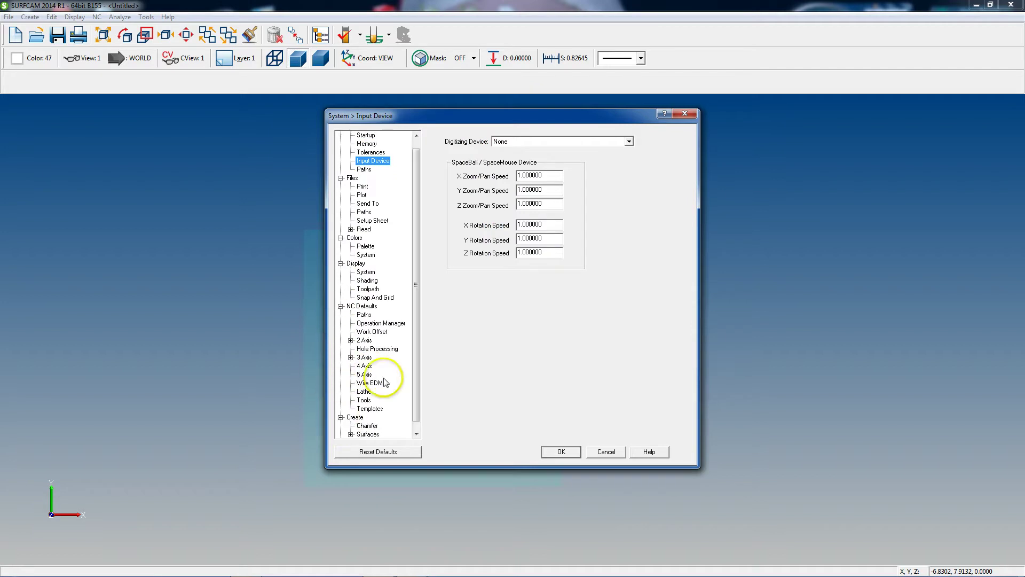
{"action": "scroll", "coordinate": [381, 326], "scroll_direction": "down", "scroll_amount": 1}
{"action": "left_click", "coordinate": [340, 426]}
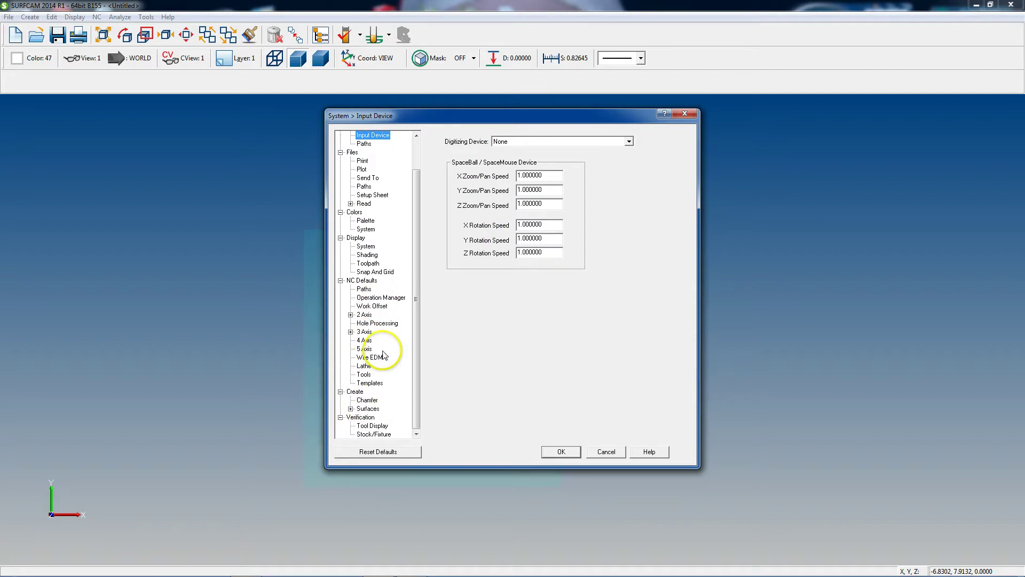
{"action": "scroll", "coordinate": [383, 354], "scroll_direction": "up", "scroll_amount": 2}
{"action": "left_click", "coordinate": [367, 145]}
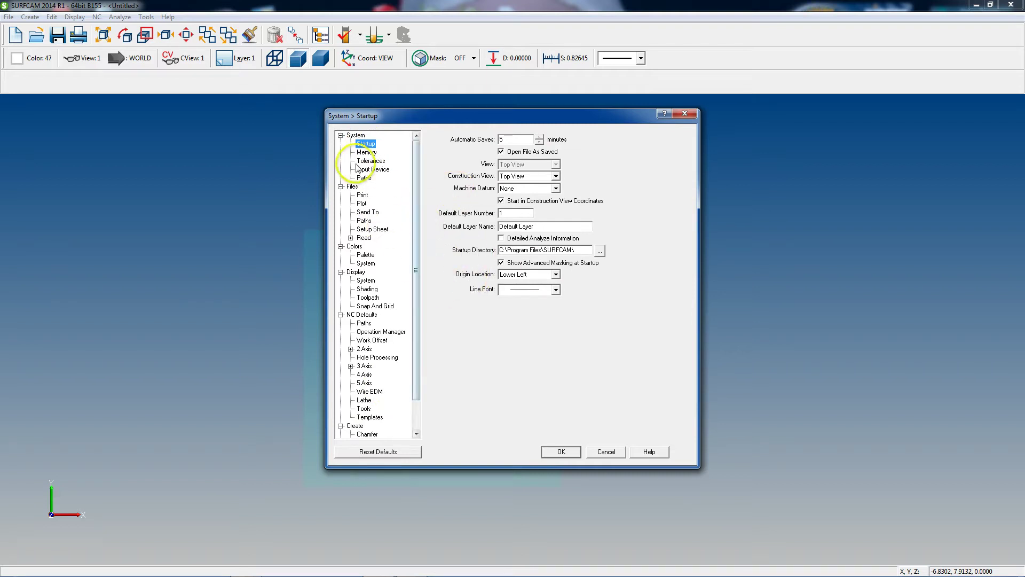
{"action": "left_click", "coordinate": [570, 453]}
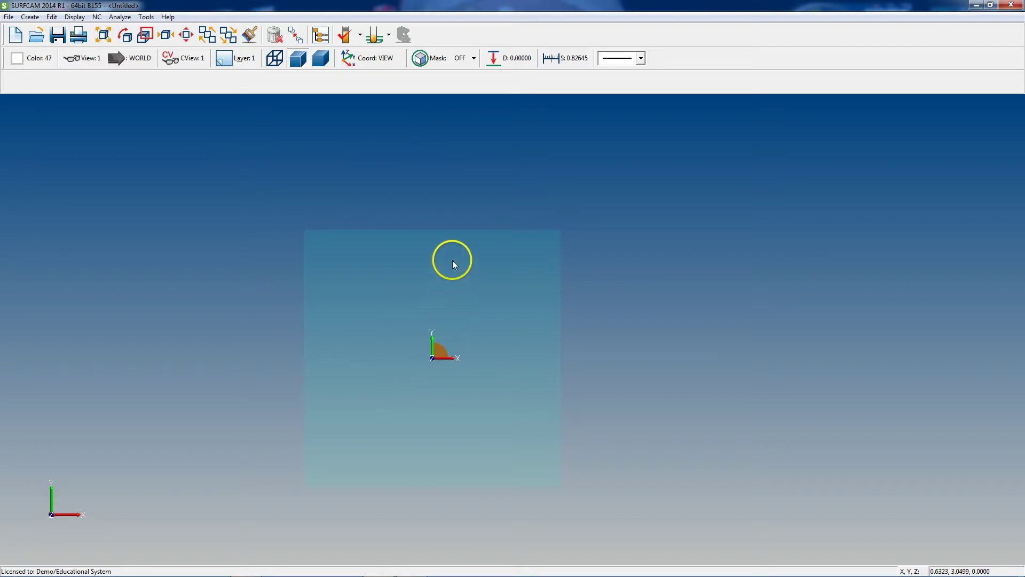
Keep Top View as the view and construction view, and create a horizontal and a vertical line crossing at the origin
{"action": "key", "text": "alt+v"}
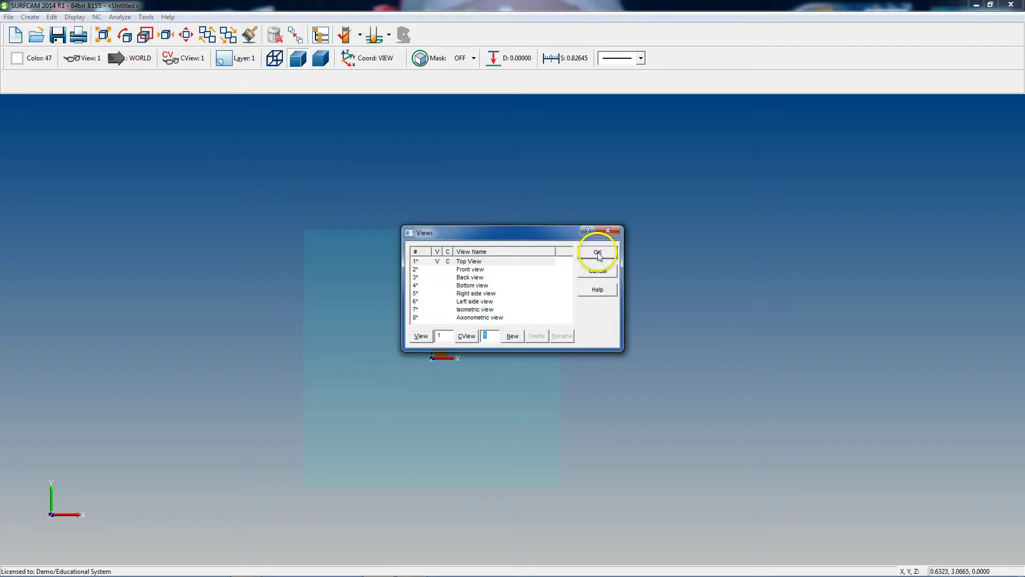
{"action": "left_click", "coordinate": [600, 255]}
{"action": "key", "text": "alt+c"}
{"action": "key", "text": "l"}
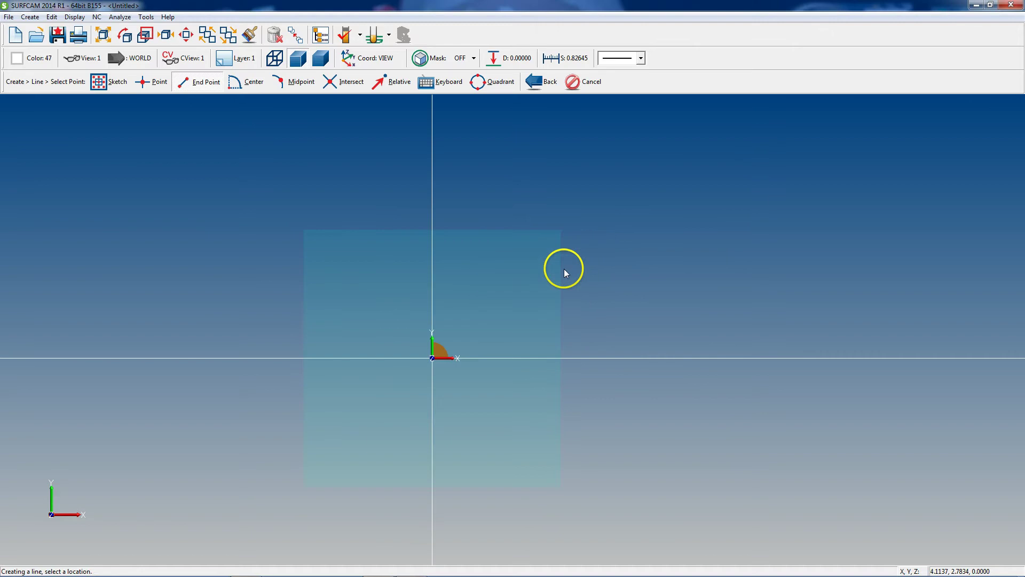
{"action": "scroll", "coordinate": [431, 342], "scroll_direction": "down", "scroll_amount": 2}
{"action": "key", "text": "Escape"}
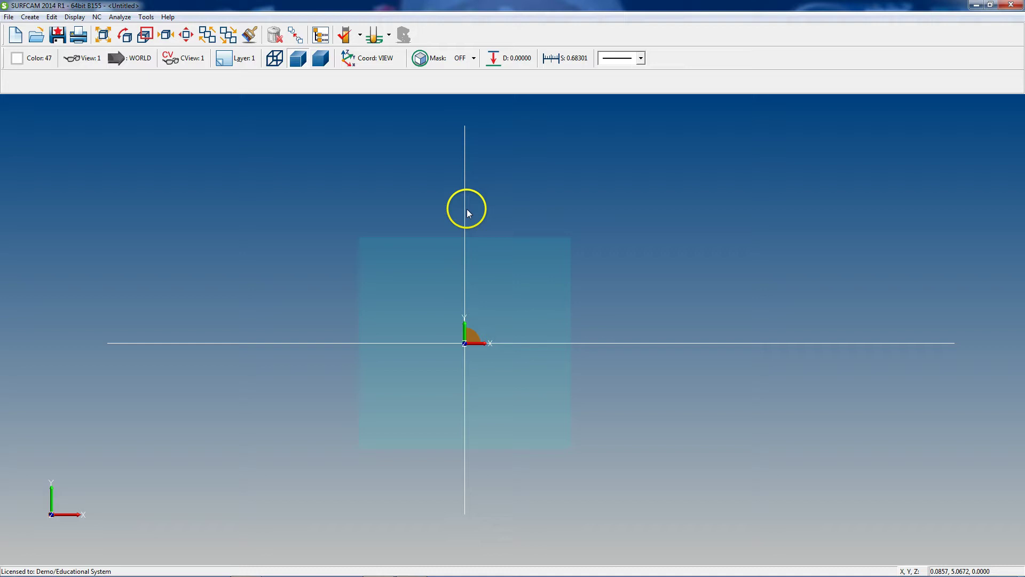
{"action": "key", "text": "alt+c"}
{"action": "key", "text": "Return"}
{"action": "key", "text": "alt+e"}
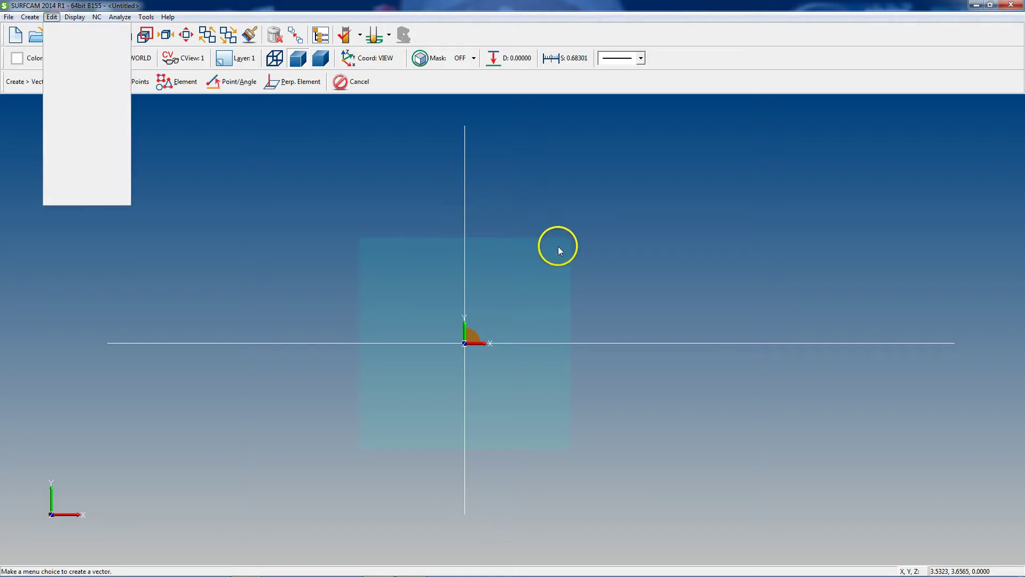
{"action": "key", "text": "Return"}
{"action": "key", "text": "Escape"}
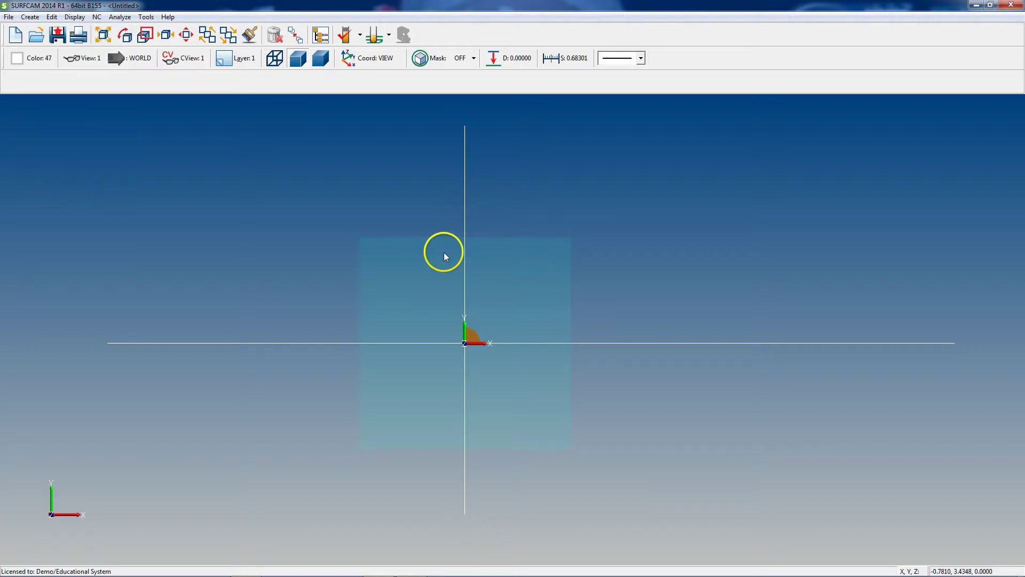
{"action": "key", "text": "alt+c"}
{"action": "key", "text": "l"}
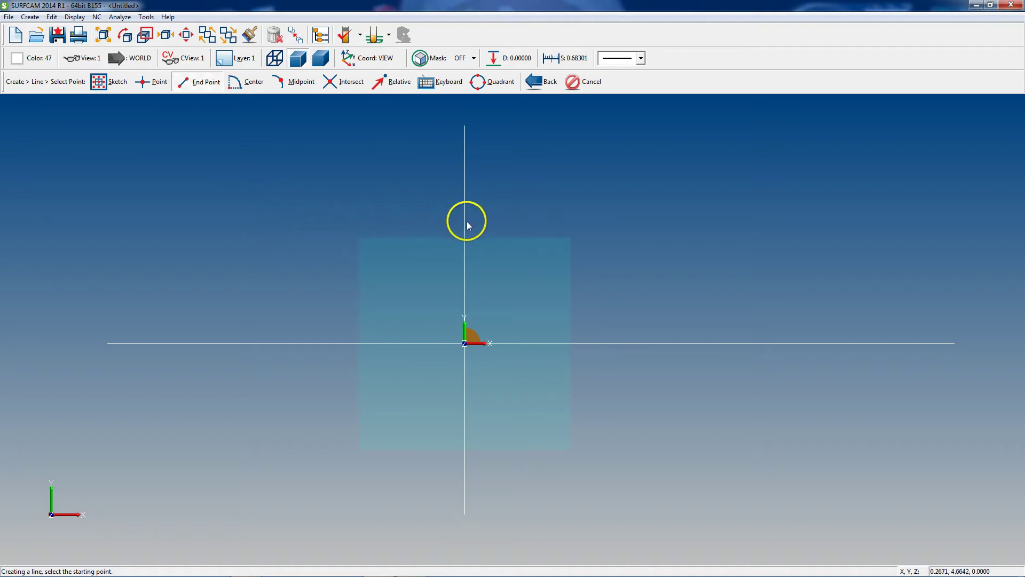
{"action": "key", "text": "Escape"}
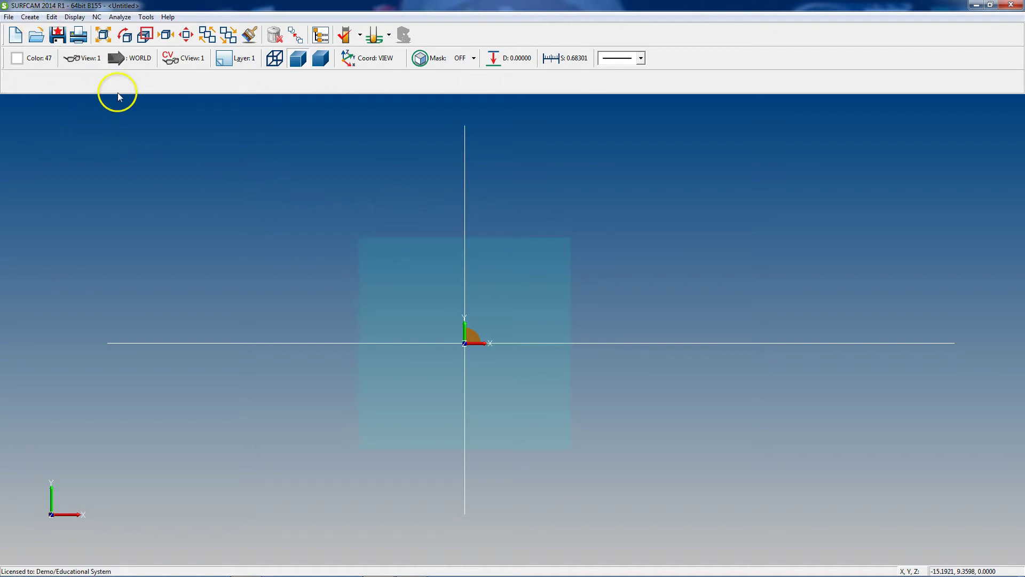
Create an end-point line from the upper end of the vertical line to the right end of the horizontal line
{"action": "left_click", "coordinate": [30, 17]}
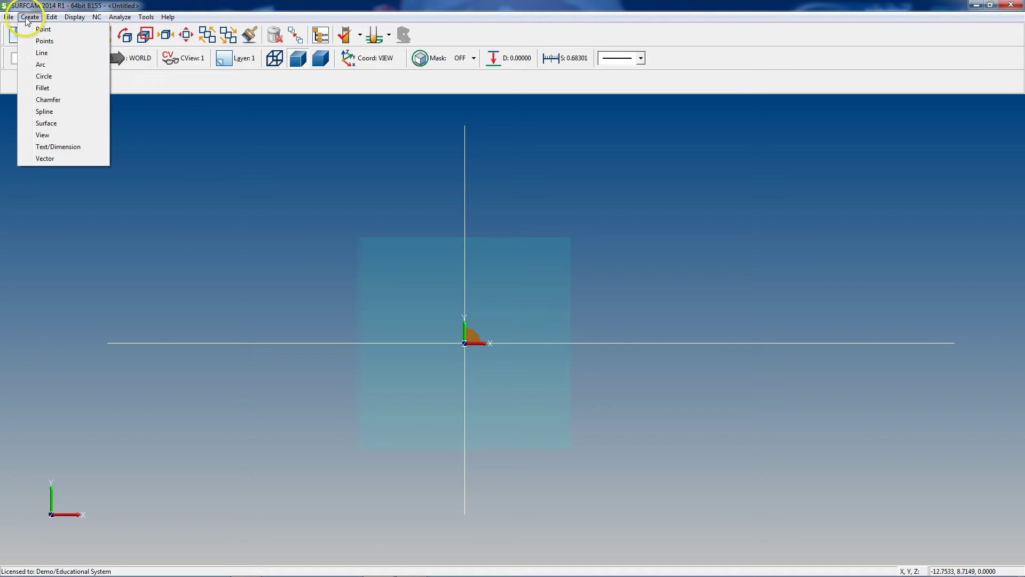
{"action": "left_click", "coordinate": [42, 52]}
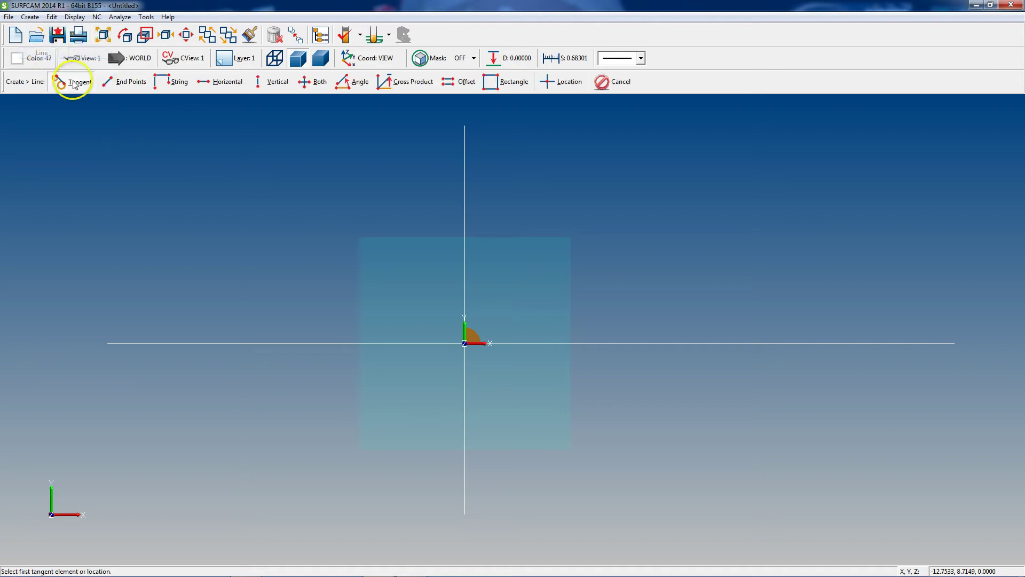
{"action": "left_click", "coordinate": [132, 84]}
{"action": "left_click", "coordinate": [124, 84]}
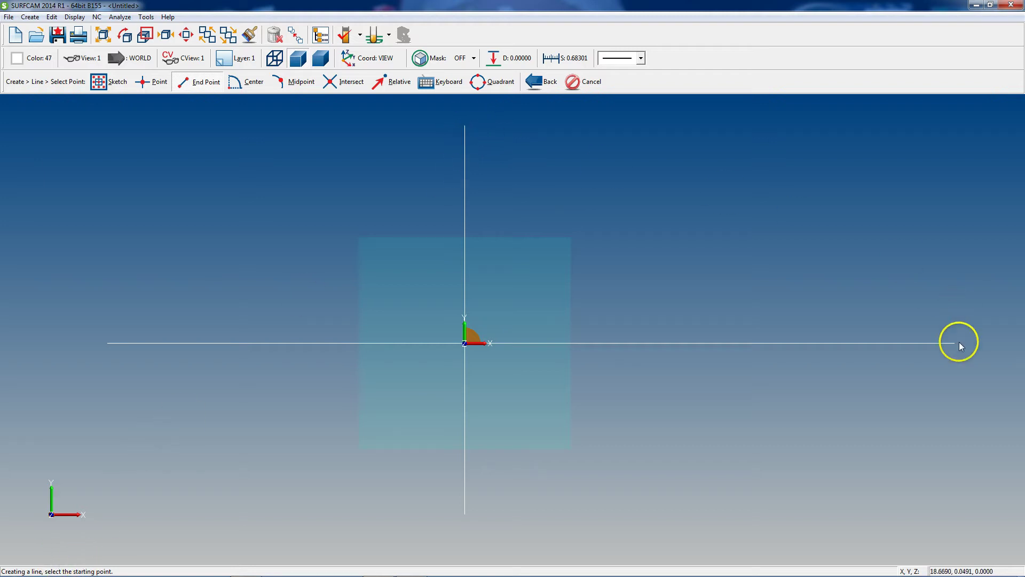
{"action": "left_click", "coordinate": [463, 124]}
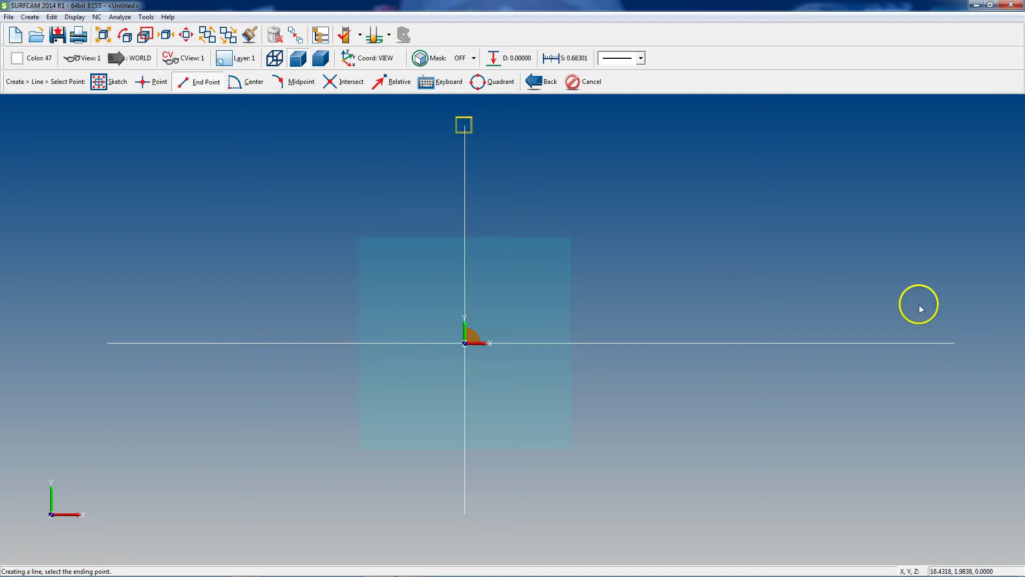
{"action": "left_click", "coordinate": [951, 342]}
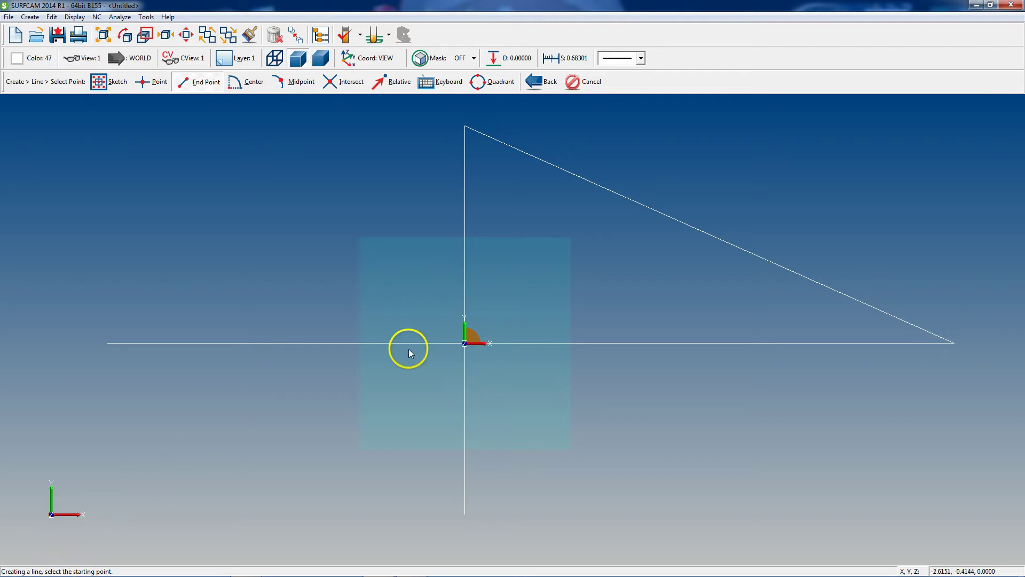
{"action": "key", "text": "Escape"}
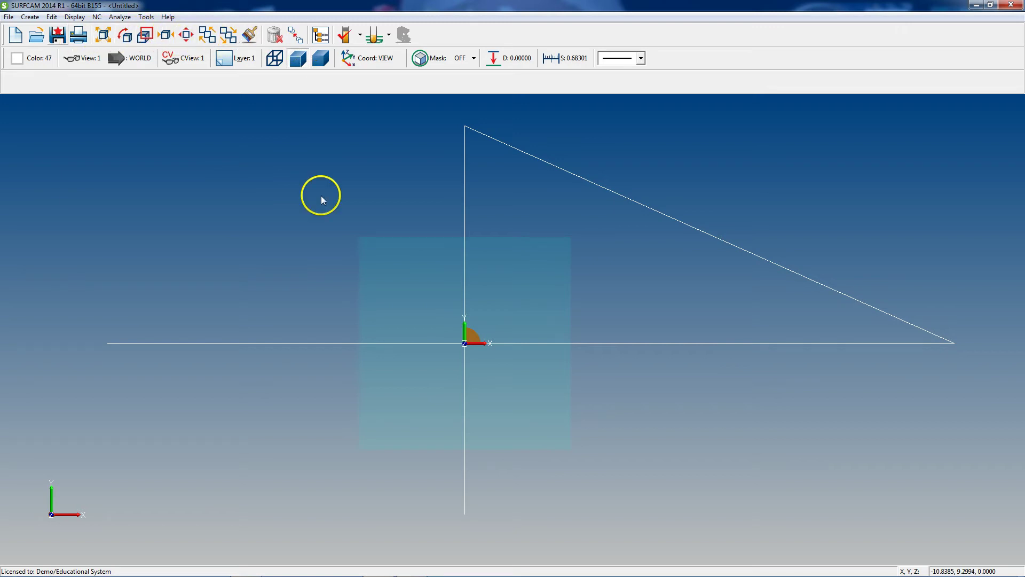
Examine the drawing area's context commands for view control, masking, CView Plane display, Delete, Transform and NC, and zoom out slightly
{"action": "right_click", "coordinate": [296, 278]}
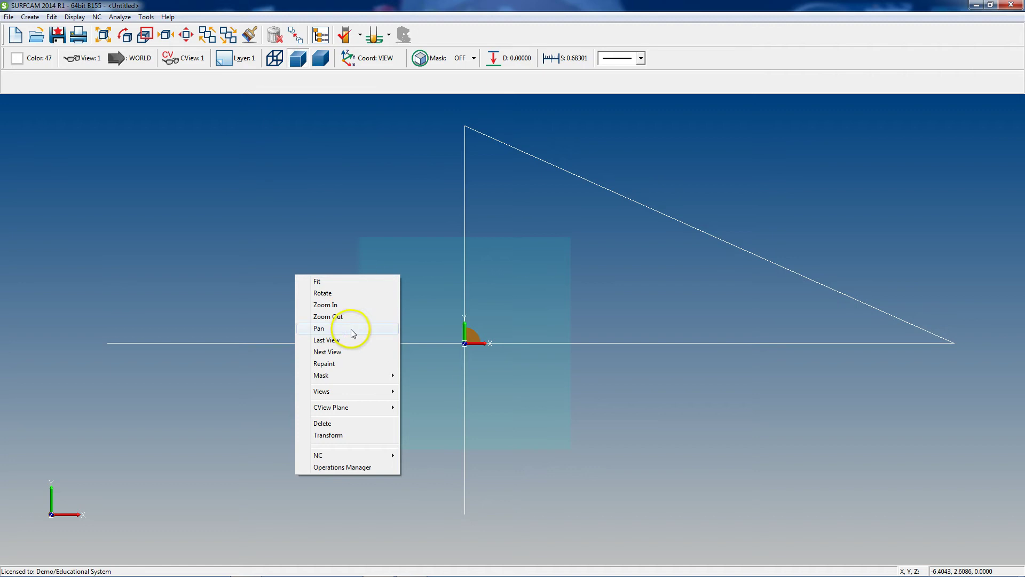
{"action": "right_click", "coordinate": [337, 225]}
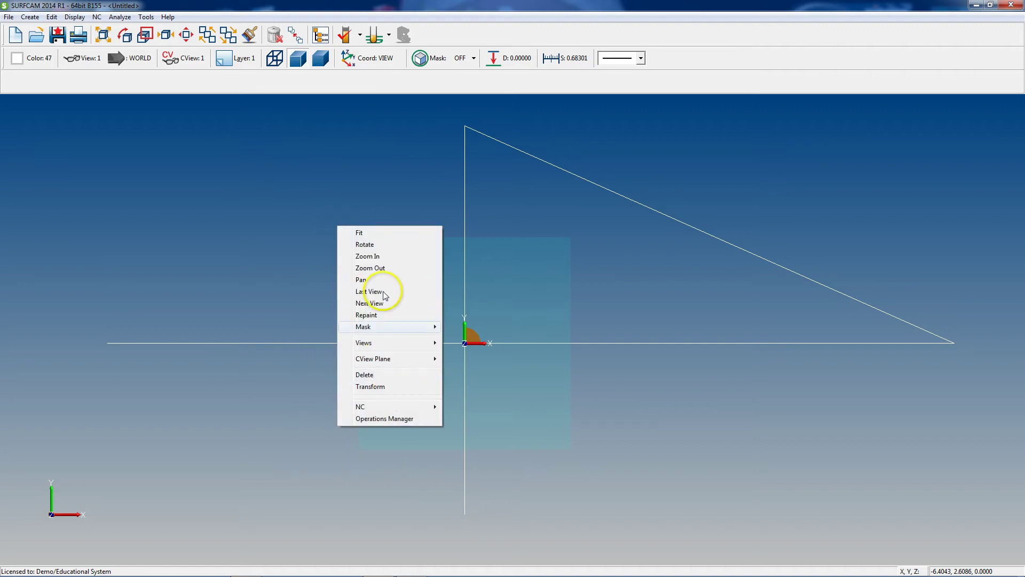
{"action": "mouse_move", "coordinate": [384, 344]}
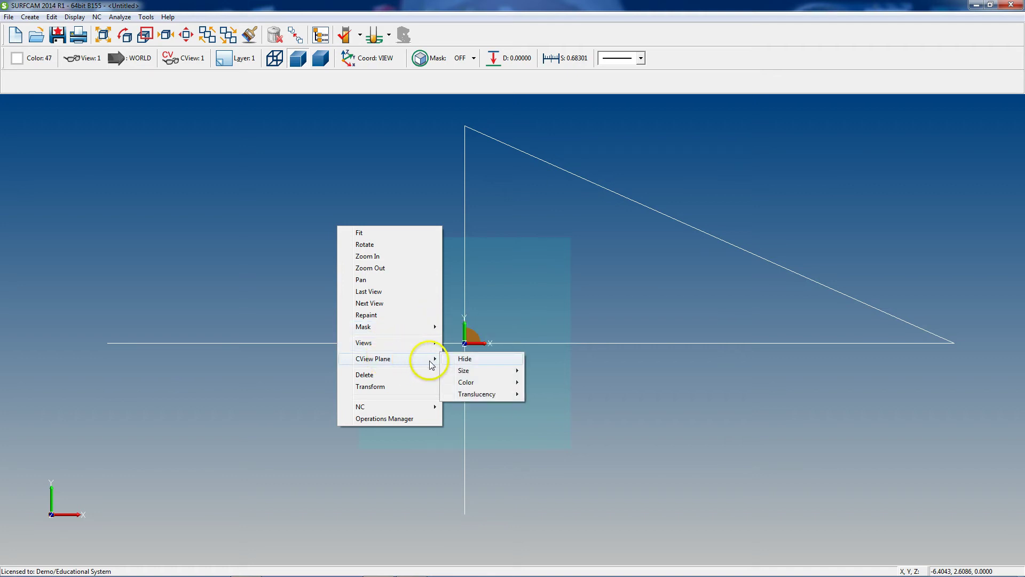
{"action": "mouse_move", "coordinate": [483, 395]}
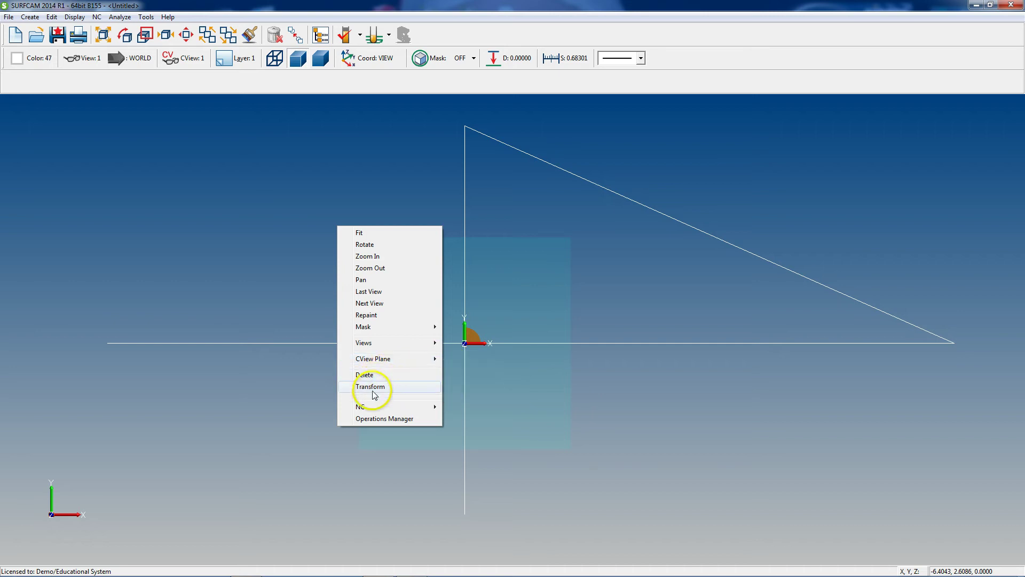
{"action": "mouse_move", "coordinate": [374, 409]}
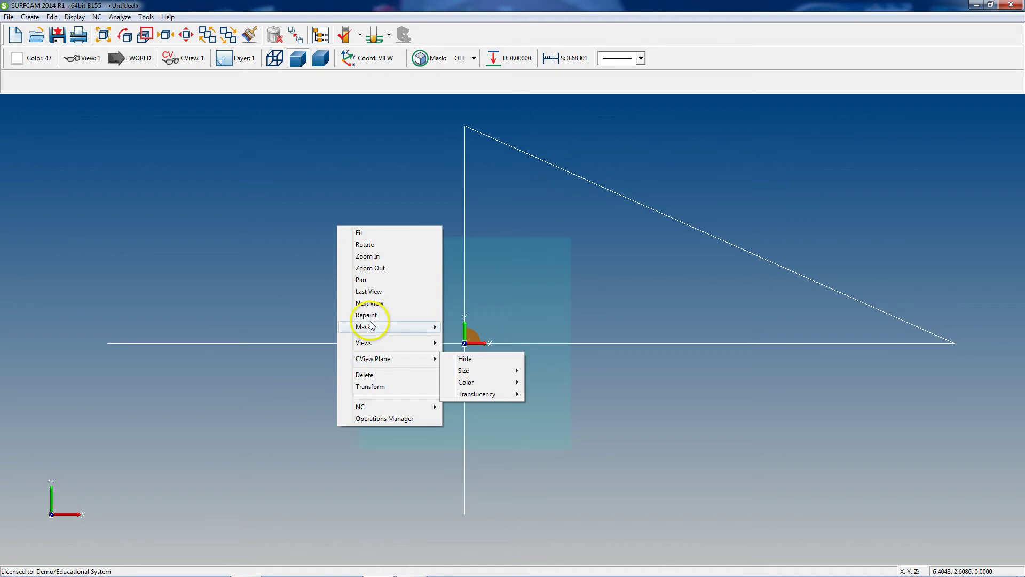
{"action": "mouse_move", "coordinate": [372, 328]}
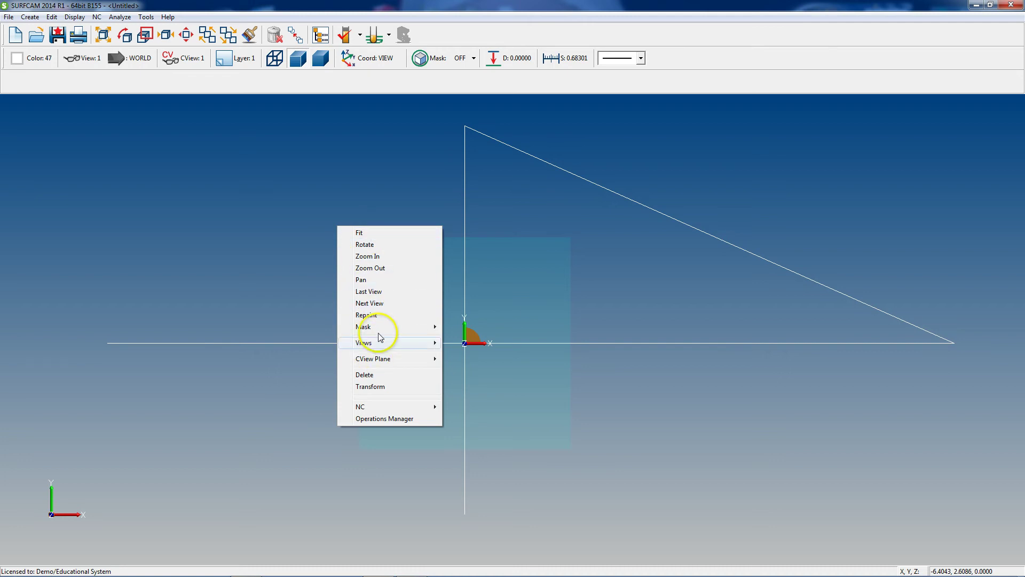
{"action": "left_click", "coordinate": [256, 222]}
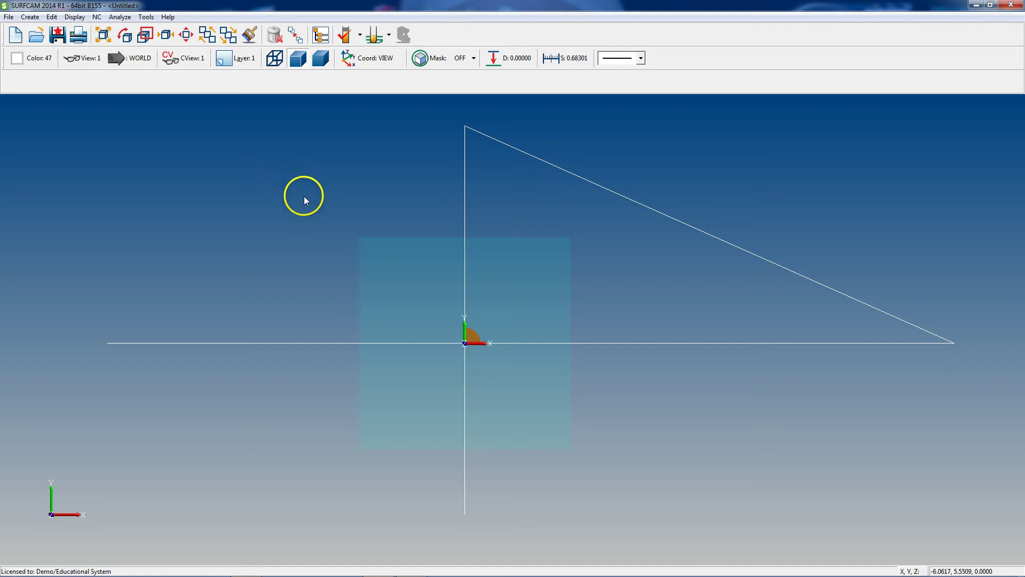
{"action": "right_click", "coordinate": [382, 256]}
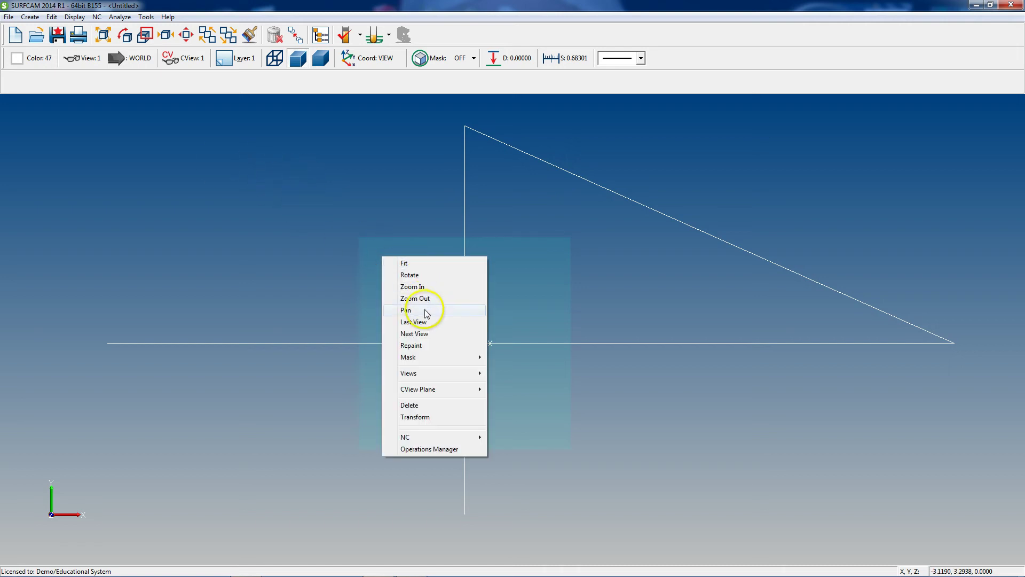
{"action": "left_click", "coordinate": [318, 277]}
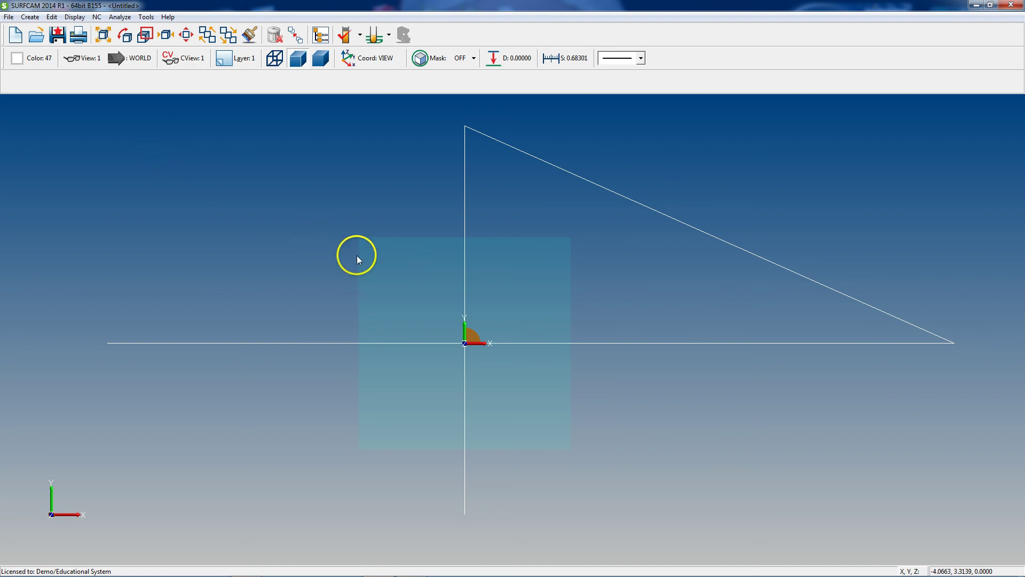
{"action": "scroll", "coordinate": [409, 297], "scroll_direction": "down", "scroll_amount": 1}
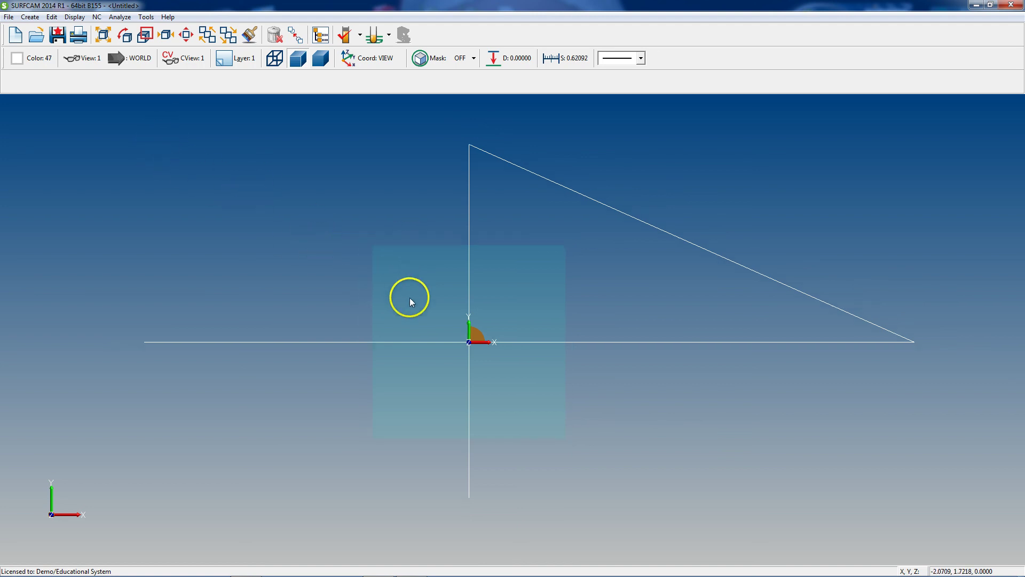